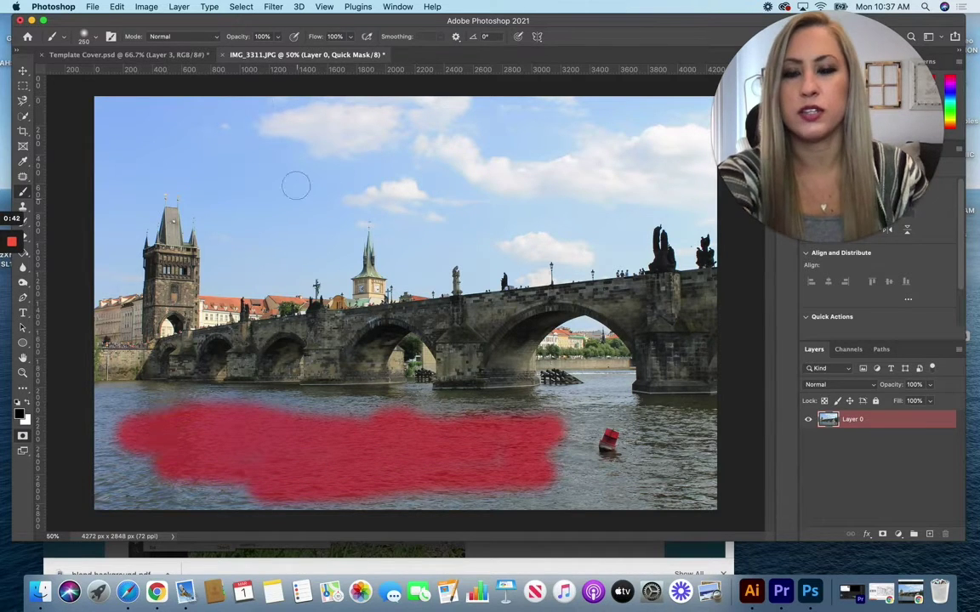
Paint a band of the cloudy sky into the Quick Mask, then turn the mask into an inverted selection of the painted areas
mouse_move(219, 130)
left_mouse_down()
mouse_move(298, 132)
mouse_move(302, 153)
mouse_move(340, 148)
mouse_move(367, 172)
mouse_move(379, 166)
mouse_move(328, 179)
mouse_move(418, 158)
mouse_move(264, 106)
mouse_move(271, 126)
mouse_move(336, 106)
mouse_move(404, 110)
mouse_move(488, 126)
mouse_move(391, 140)
mouse_move(553, 189)
mouse_move(429, 128)
mouse_move(517, 143)
left_mouse_up()
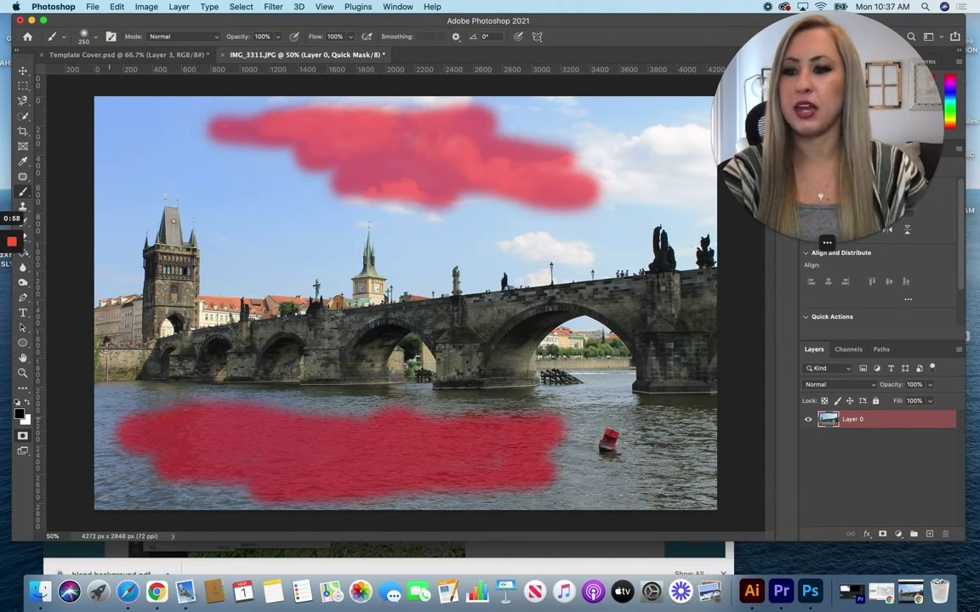
left_click(23, 435)
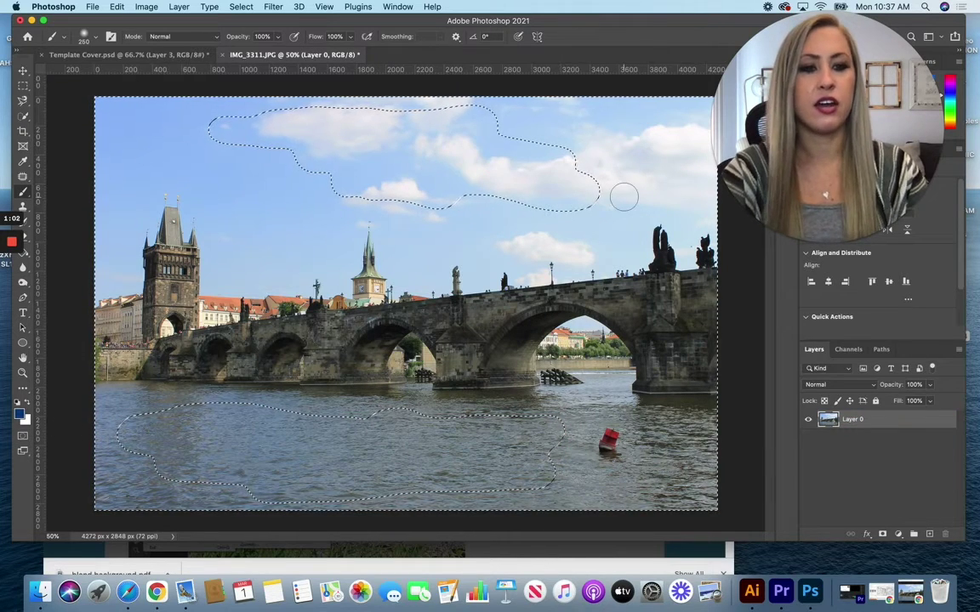
left_click(241, 6)
left_click(245, 53)
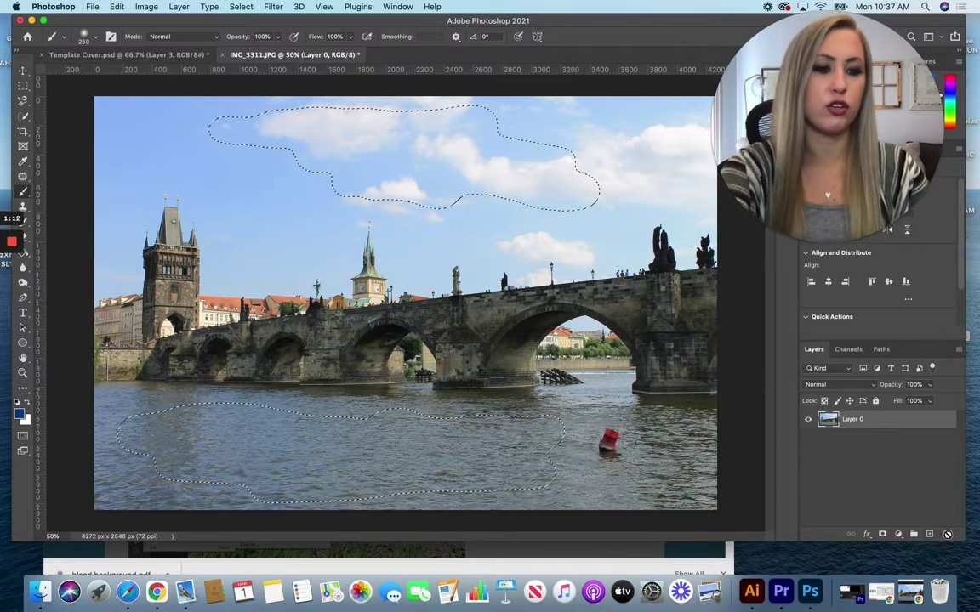
Copy the selected sky and water areas from Layer 0 onto a new layer above it and clear the selection
left_click(929, 535)
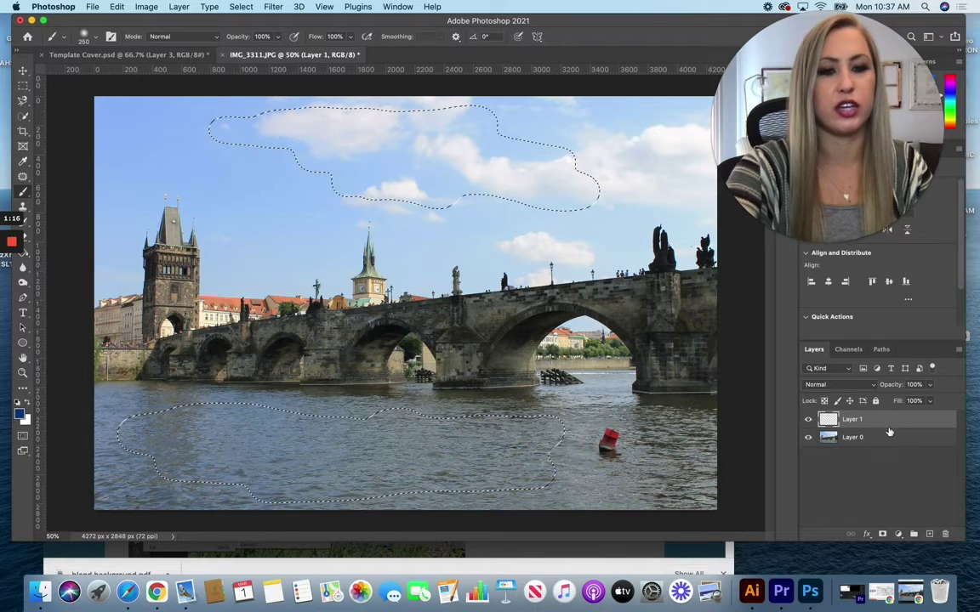
left_click(854, 442)
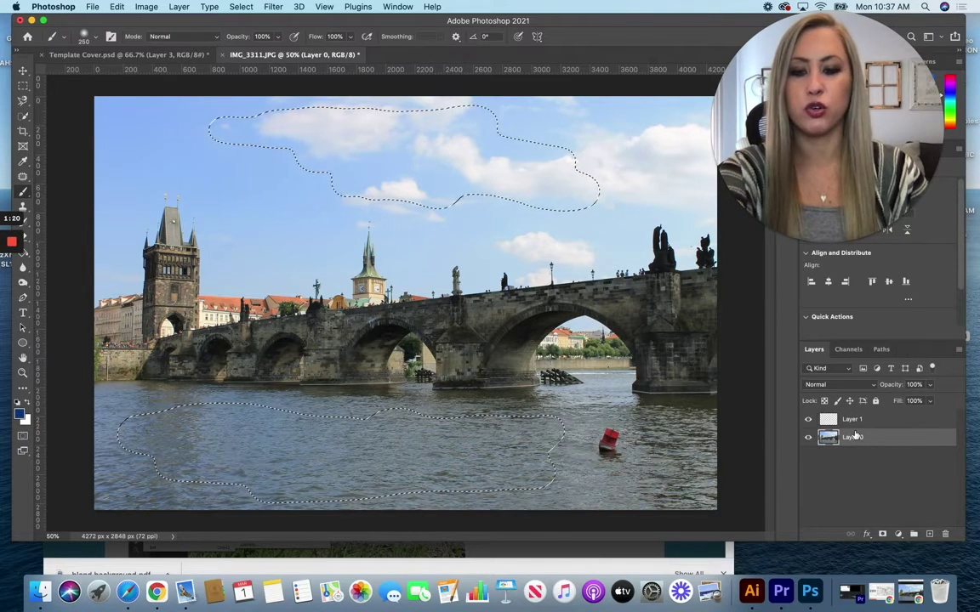
left_click(861, 425)
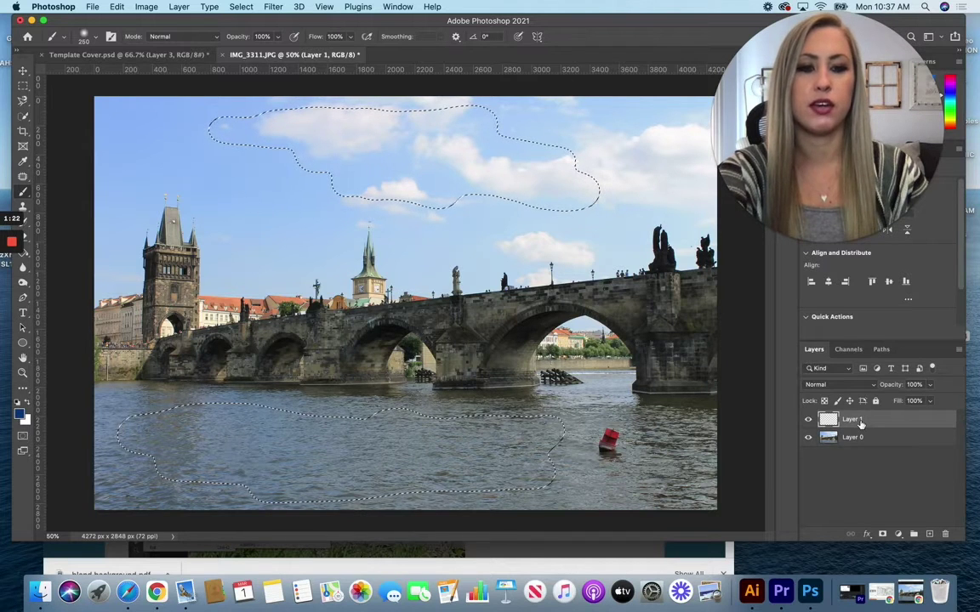
key("super+d")
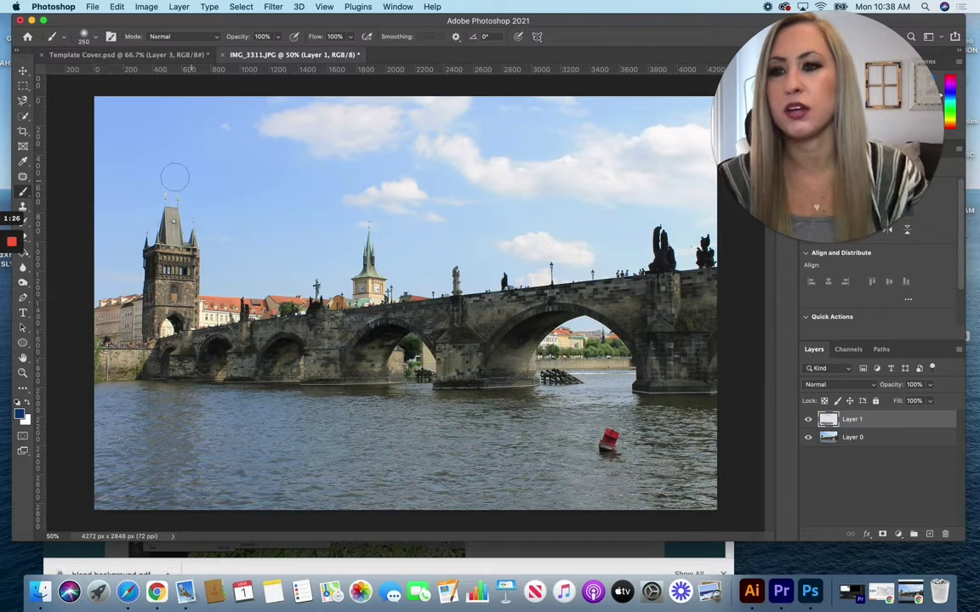
Check the copied sky and water areas on Layer 1 by temporarily hiding Layer 0
left_click(25, 87)
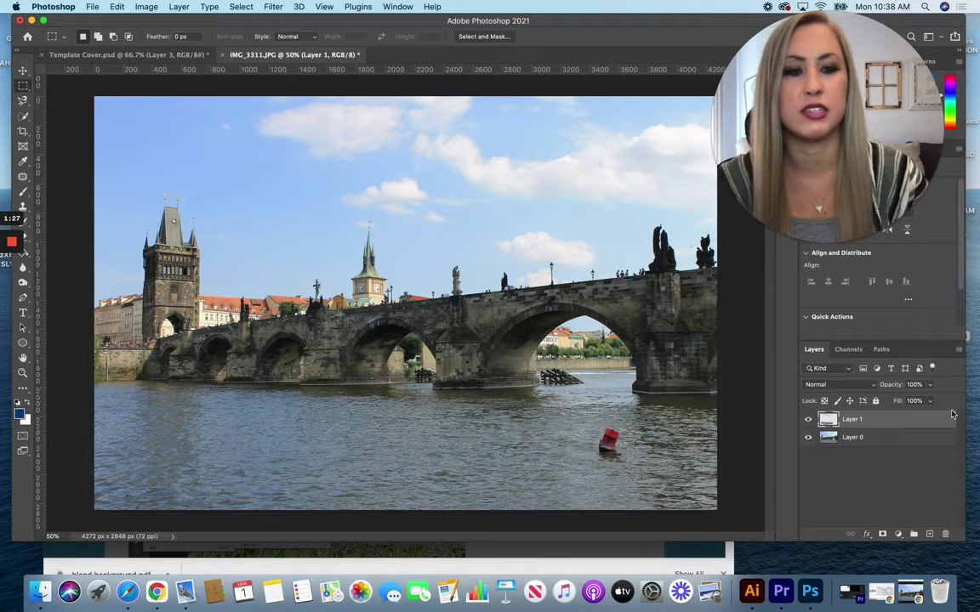
left_click(23, 71)
left_click(808, 438)
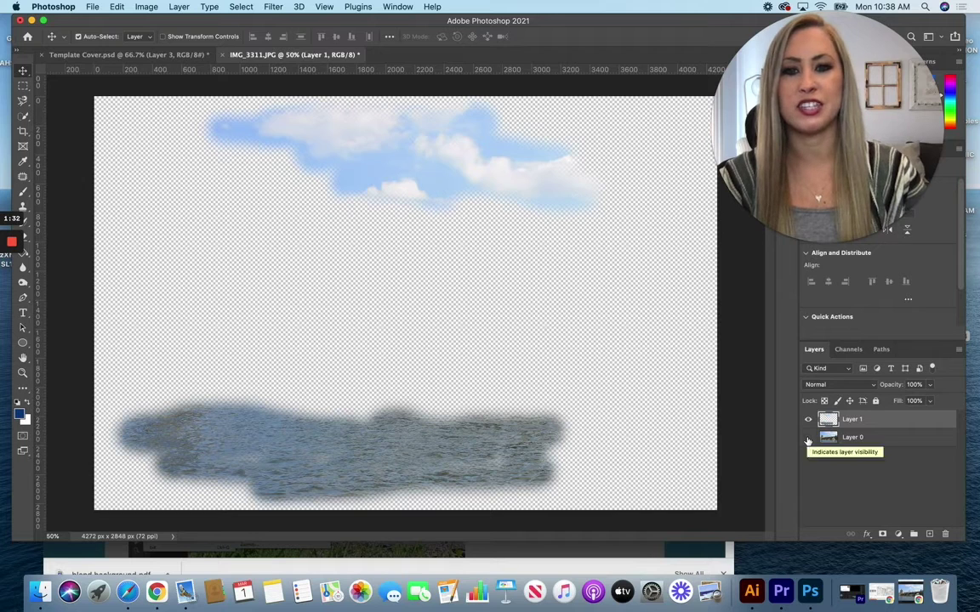
left_click(808, 438)
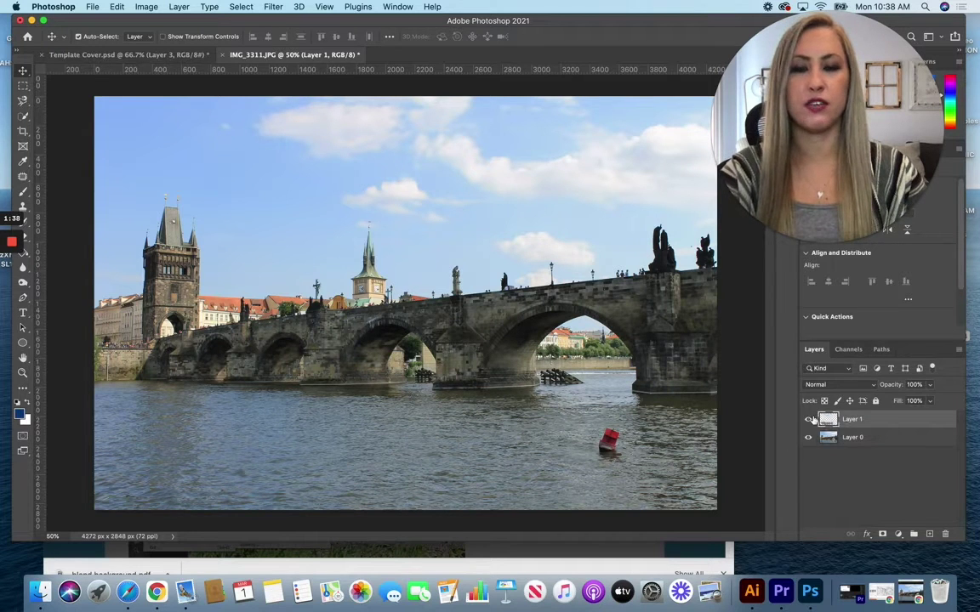
Show the Timeline and adjust Layer 1's clip to start at the first frame and end together with Layer 0's clip
left_click(399, 7)
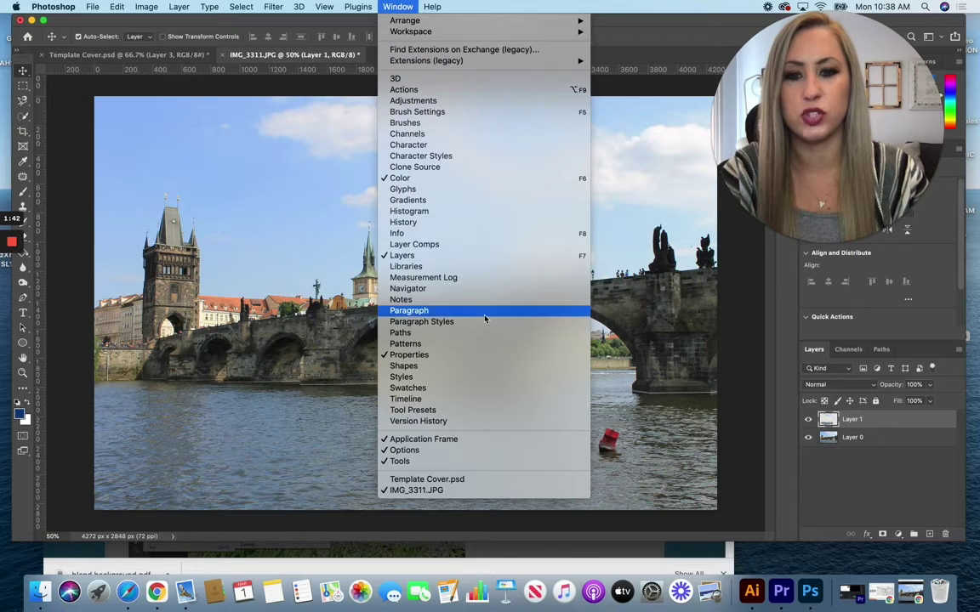
left_click(423, 400)
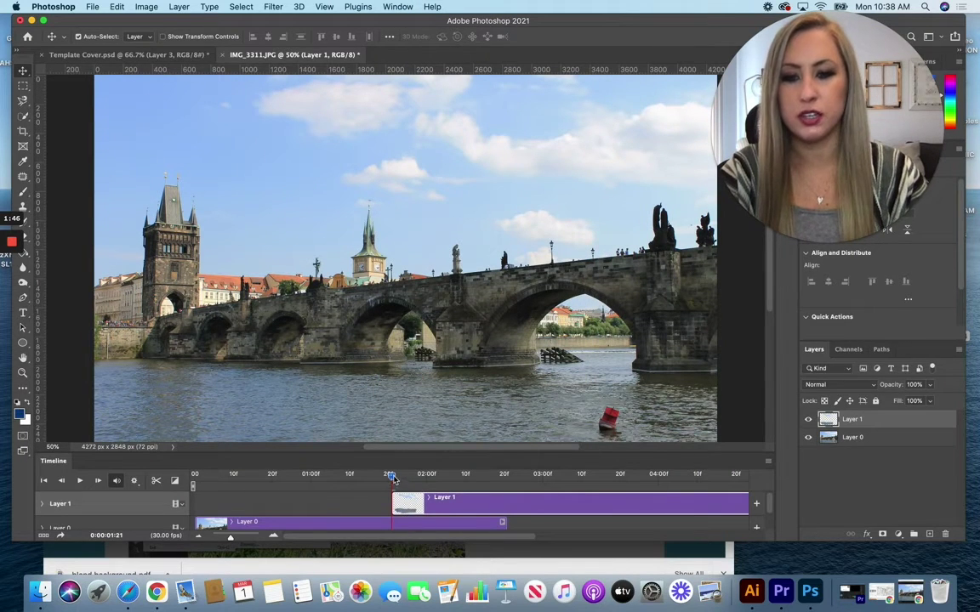
left_click_drag(392, 479, 194, 476)
left_click_drag(415, 503, 239, 497)
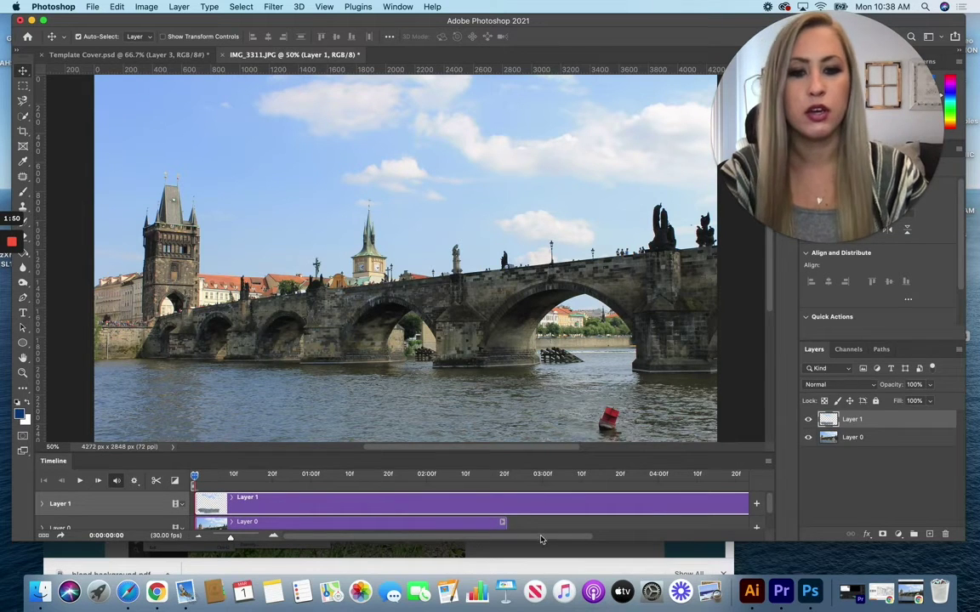
left_click_drag(541, 539, 584, 544)
left_click_drag(695, 500, 330, 537)
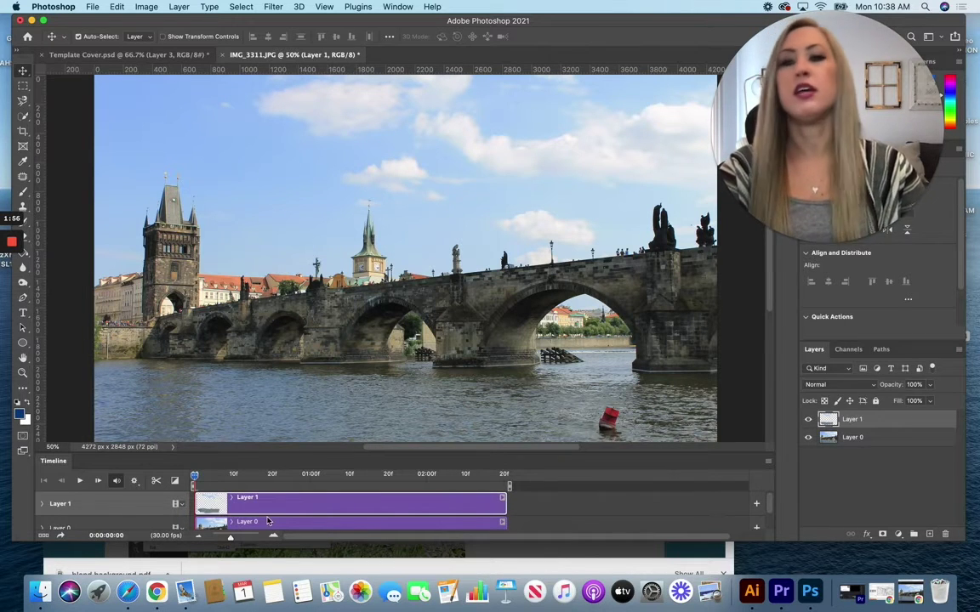
Convert Layer 1 to a smart object and enable Transform keyframing for it at the start of the timeline
right_click(857, 421)
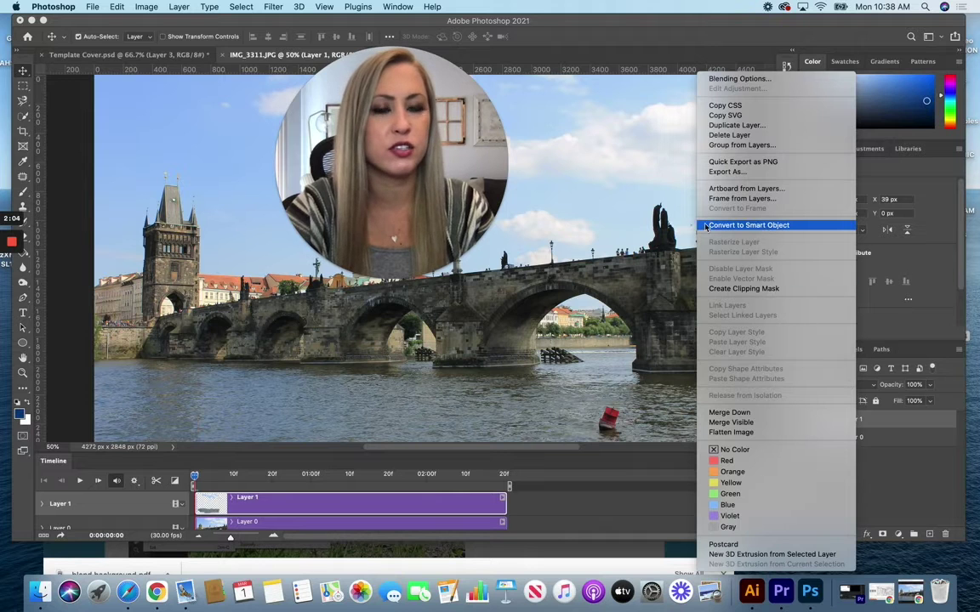
left_click(770, 225)
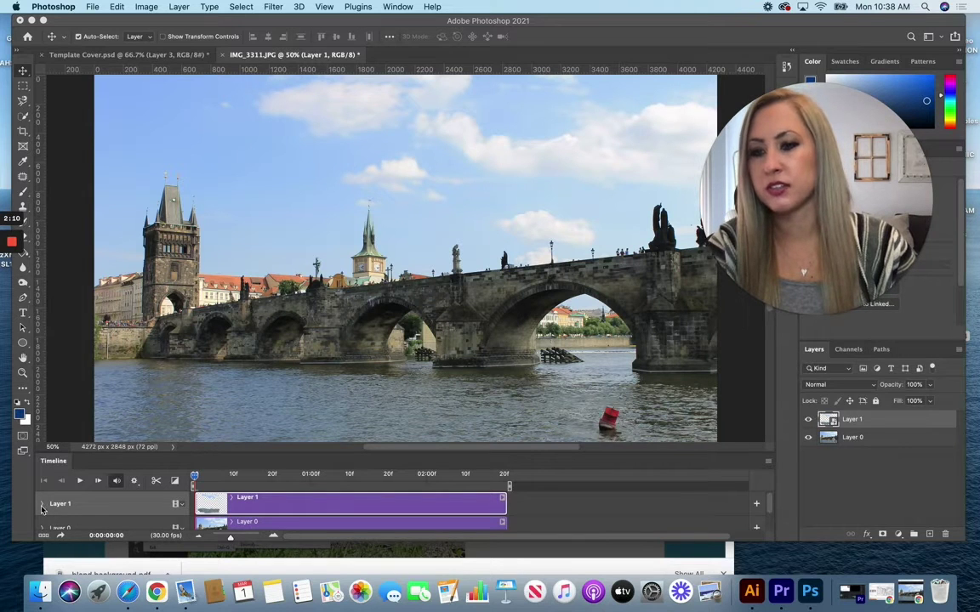
left_click(42, 507)
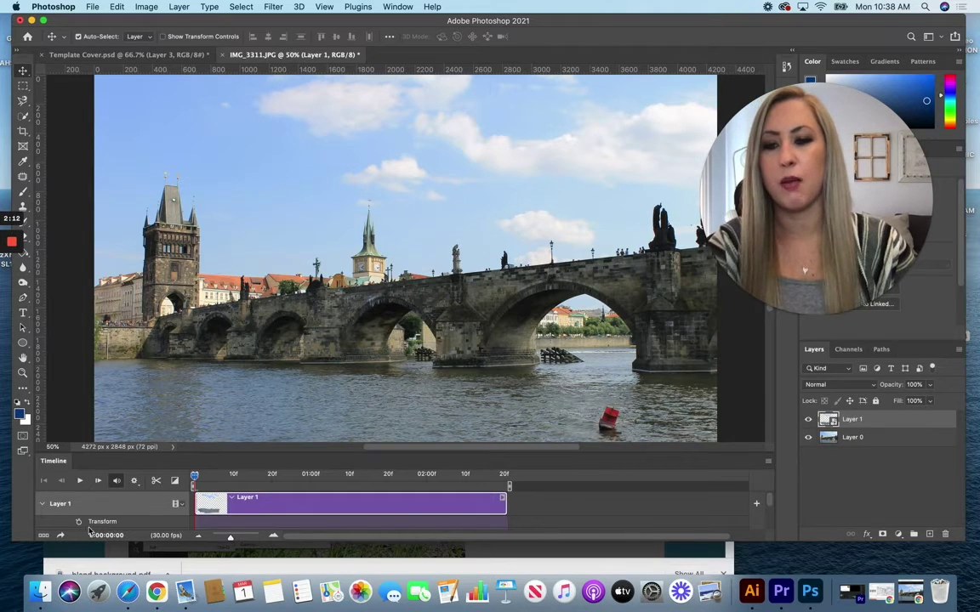
left_click(79, 523)
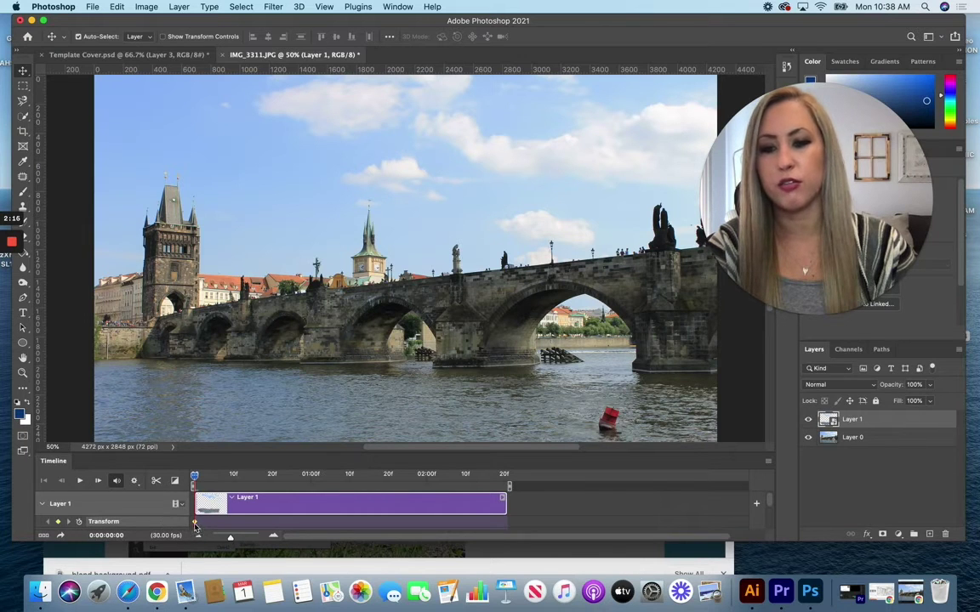
At 0:00:02:20, stretch Layer 1 outward from its left edge to 119.86% width and add a Transform keyframe there
left_click_drag(195, 478, 509, 485)
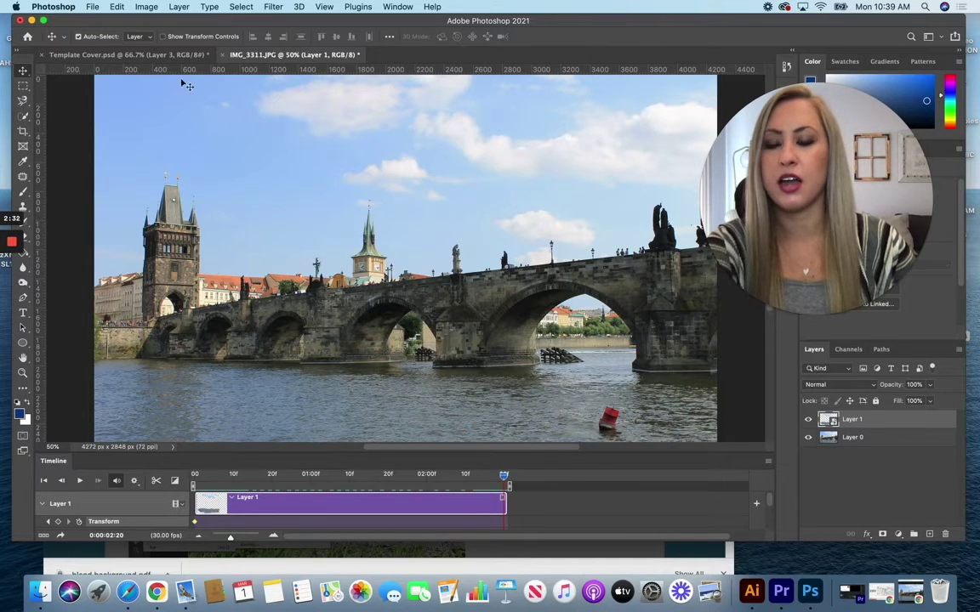
left_click(118, 7)
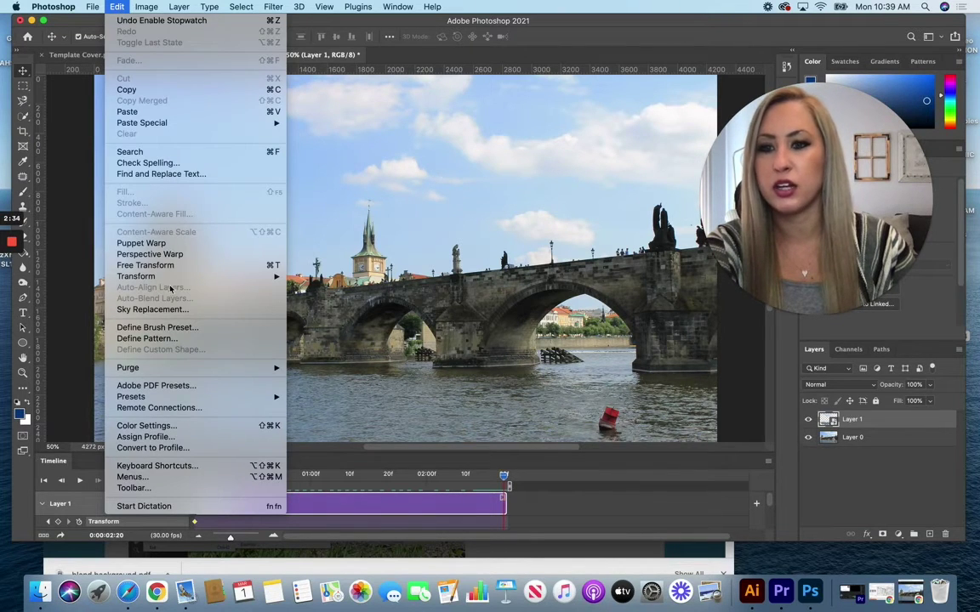
mouse_move(161, 275)
left_click(373, 306)
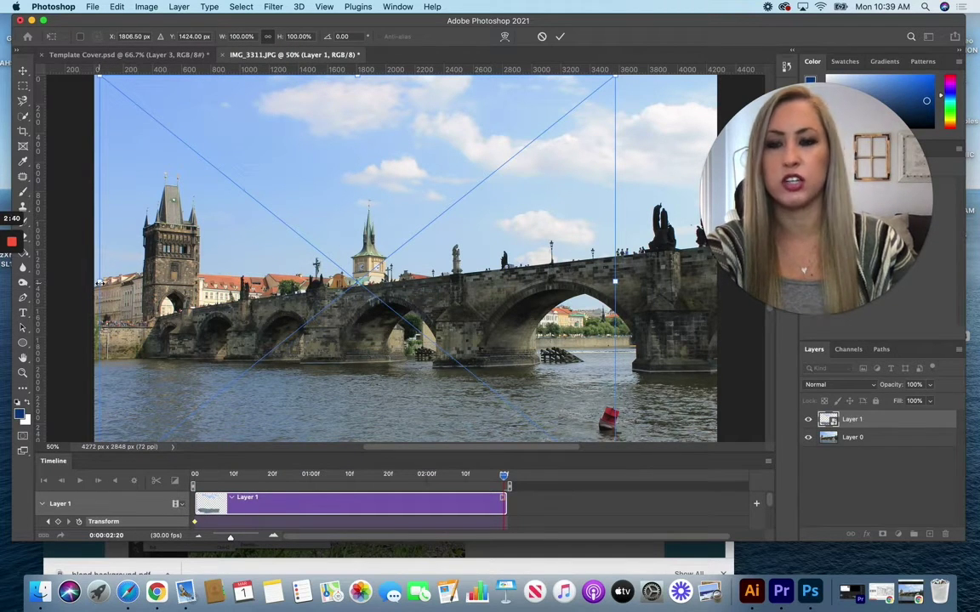
left_click_drag(100, 282, 77, 281)
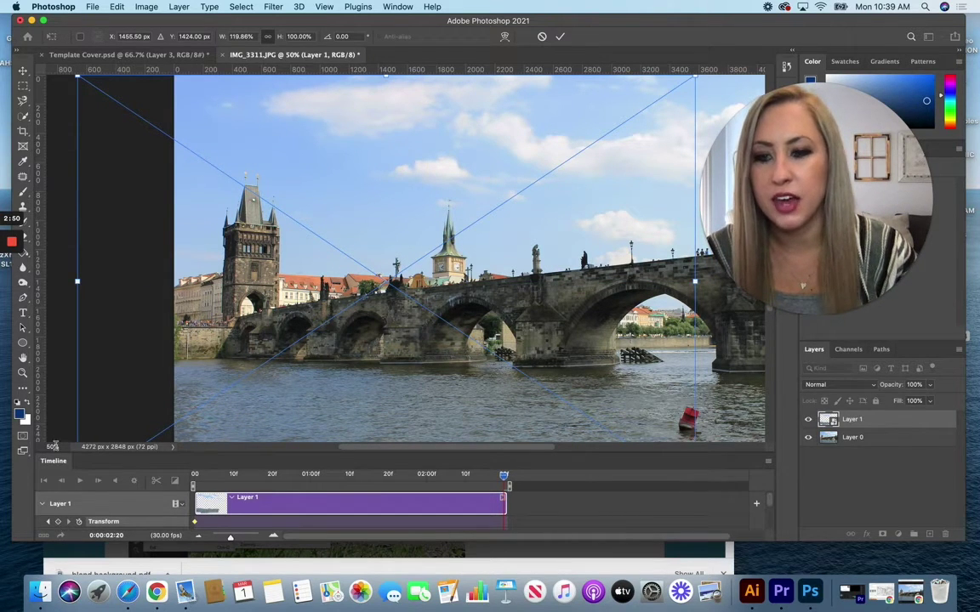
left_click(24, 71)
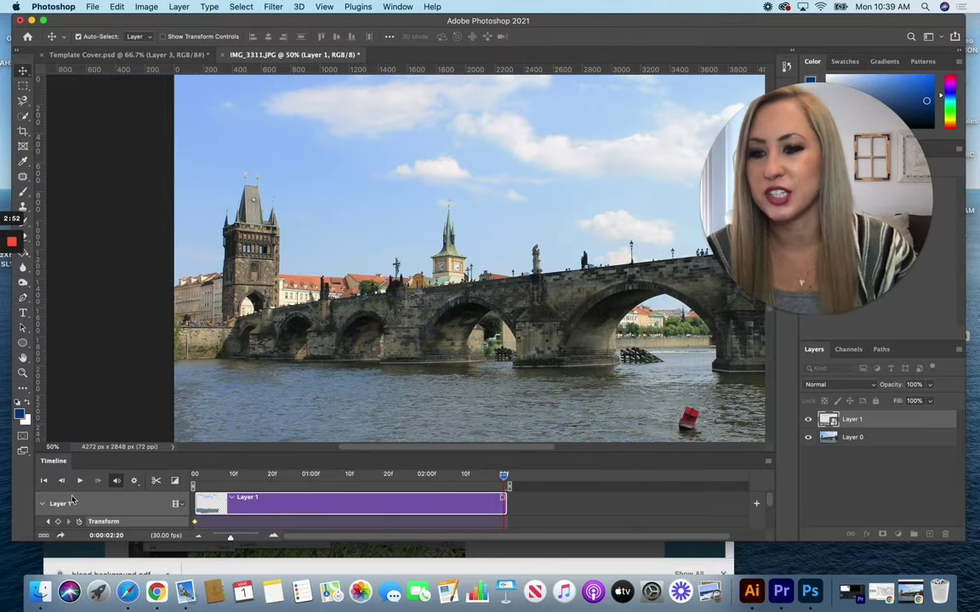
left_click(57, 523)
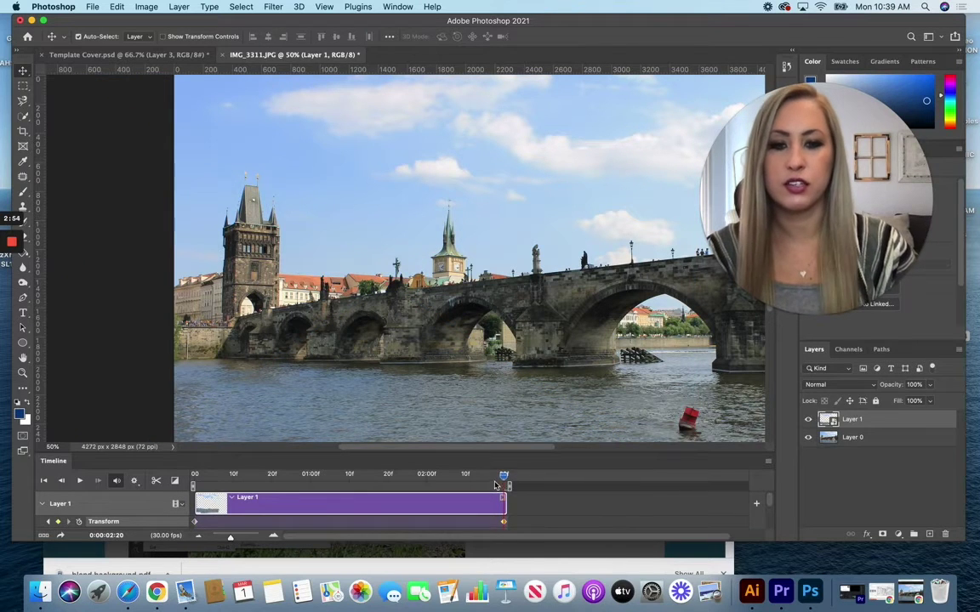
Play the animation from the first frame to preview the sky and water motion
left_click_drag(480, 479, 176, 481)
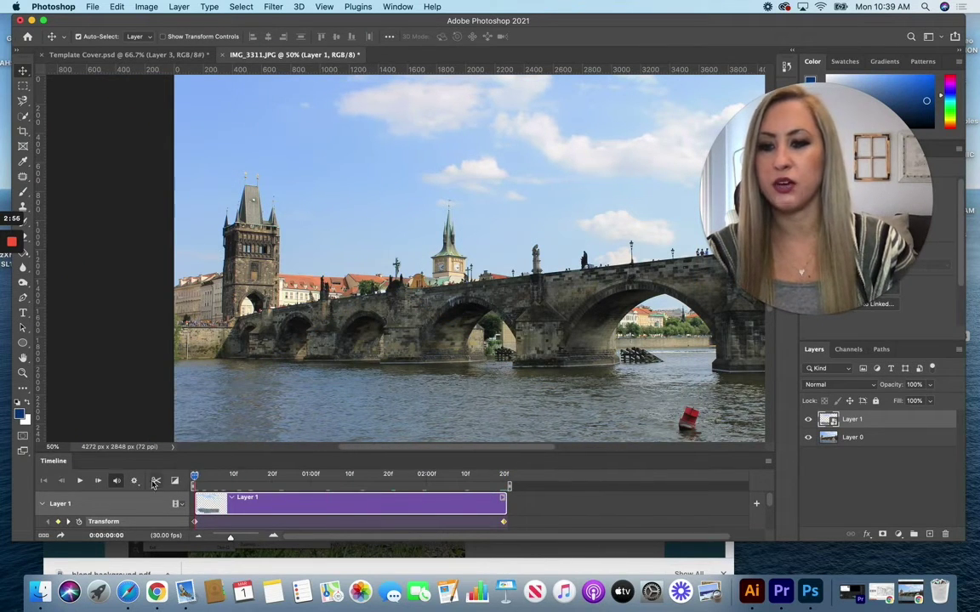
left_click(79, 480)
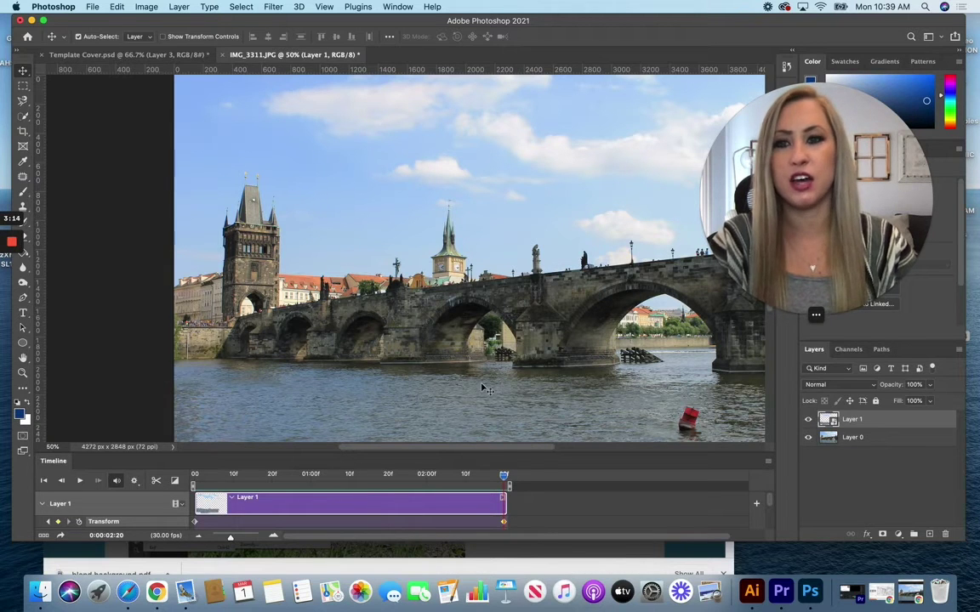
left_click(92, 7)
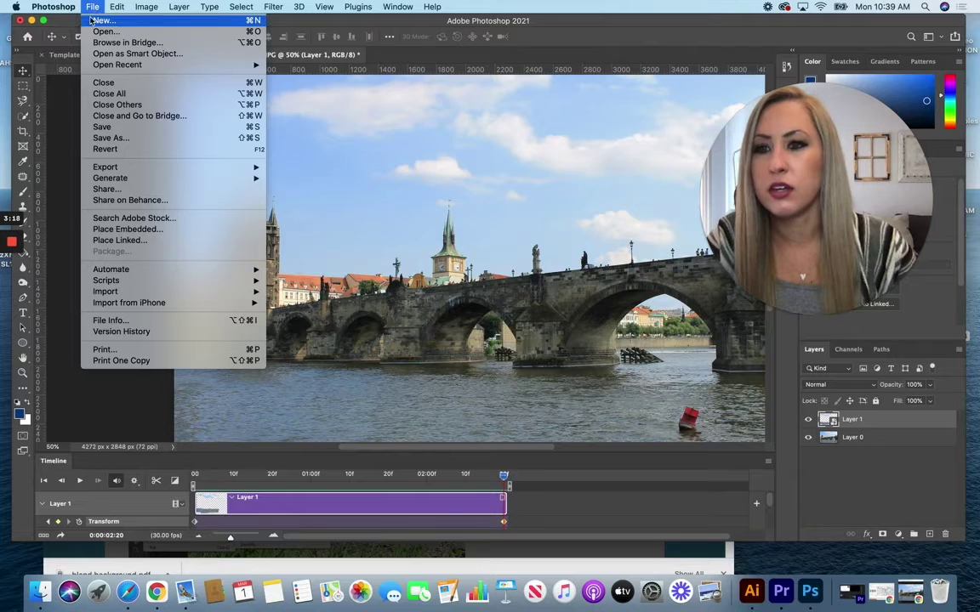
mouse_move(127, 68)
mouse_move(135, 168)
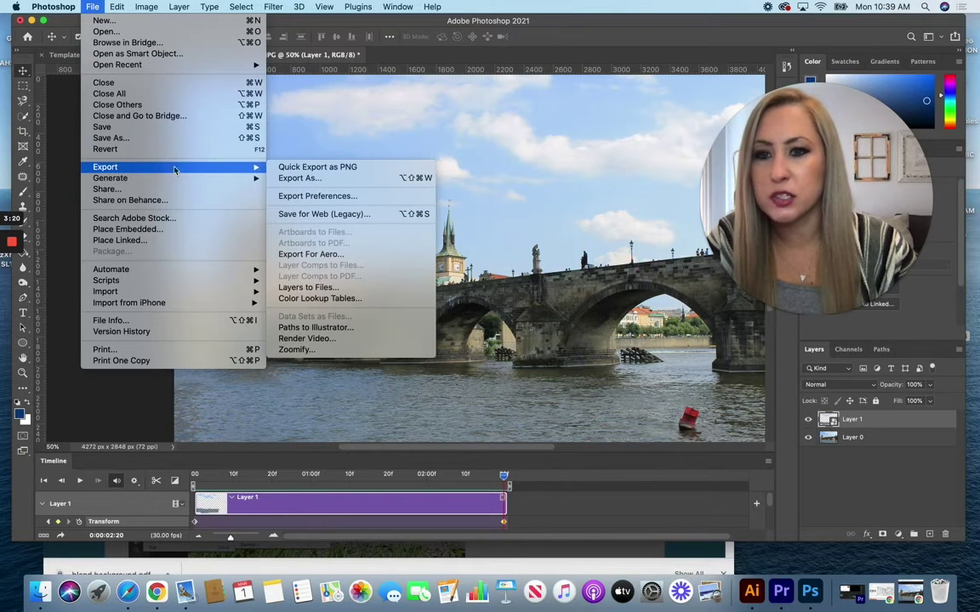
left_click(310, 181)
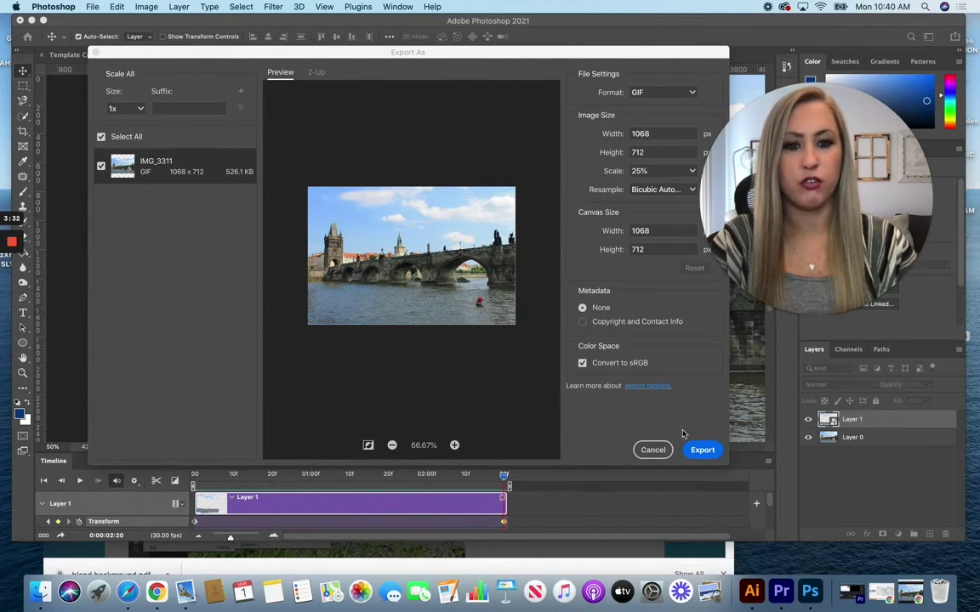
left_click(652, 450)
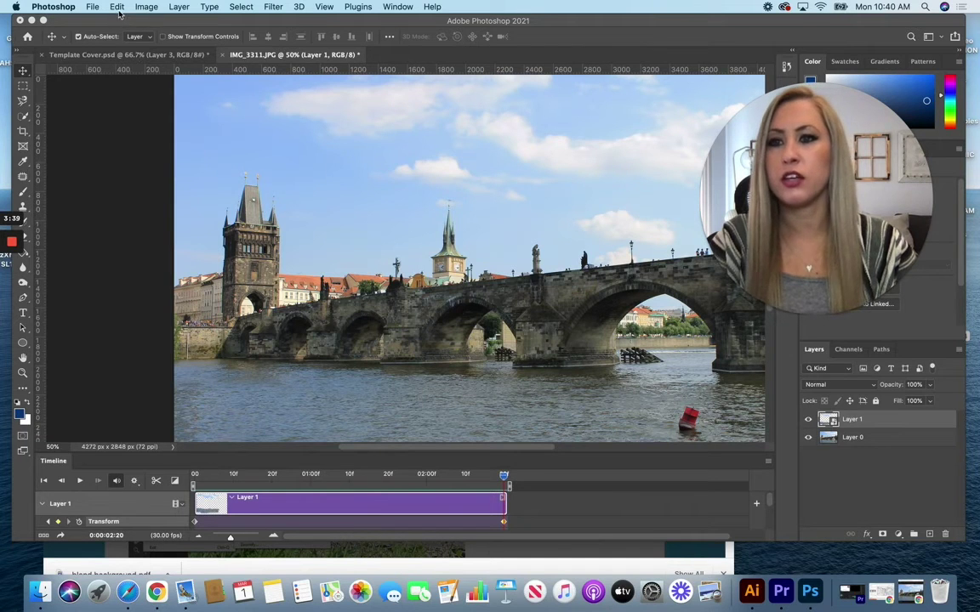
Render all frames of the animation to the Desktop as a medium-quality H.264 video at 30 fps
left_click(90, 7)
mouse_move(166, 172)
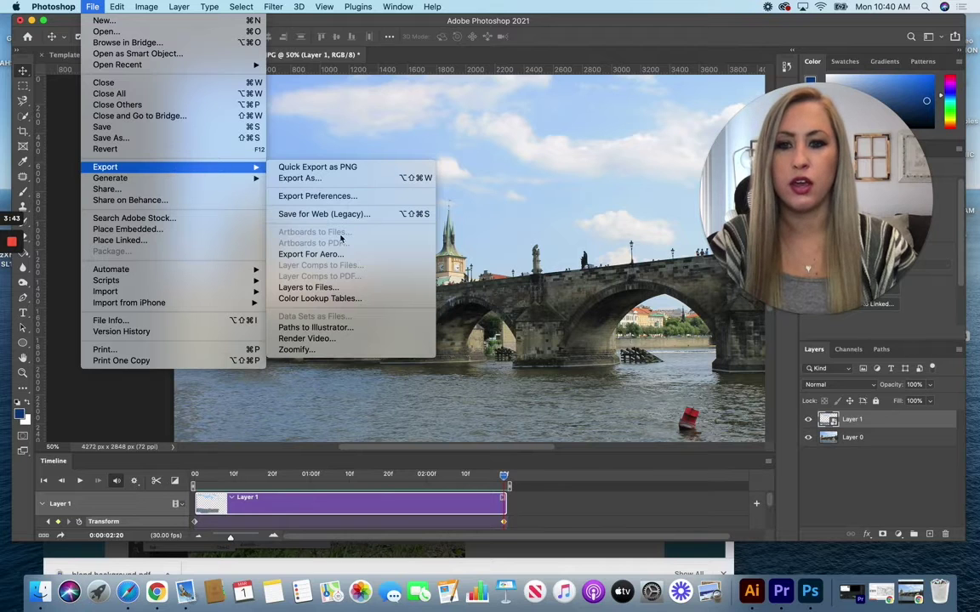
left_click(306, 339)
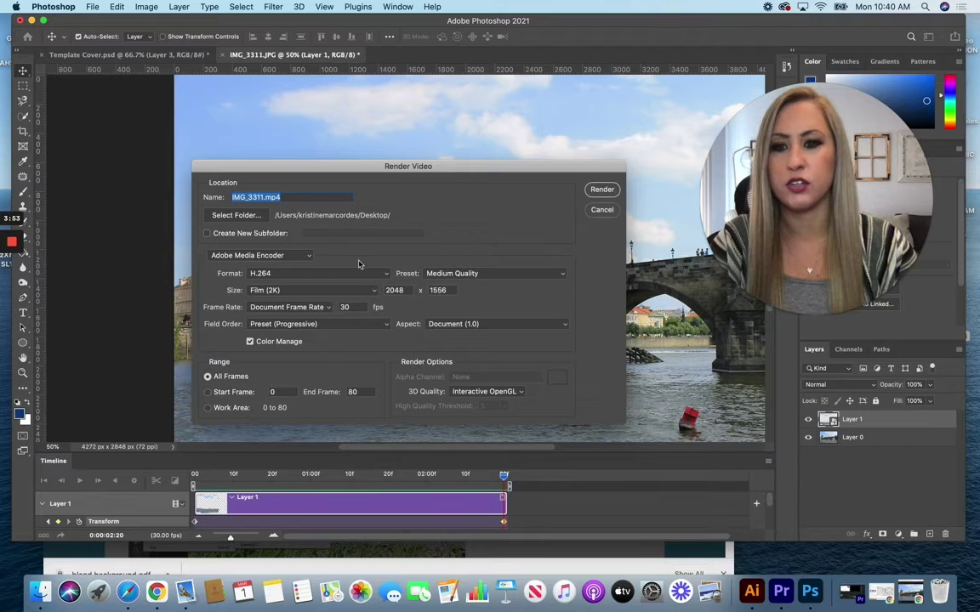
left_click(602, 189)
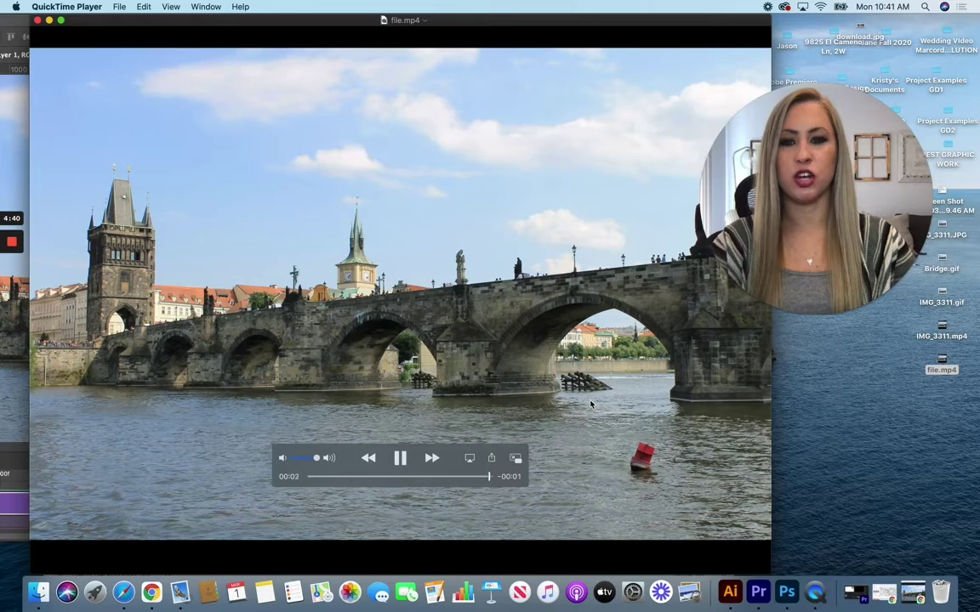
left_click_drag(335, 23, 463, 26)
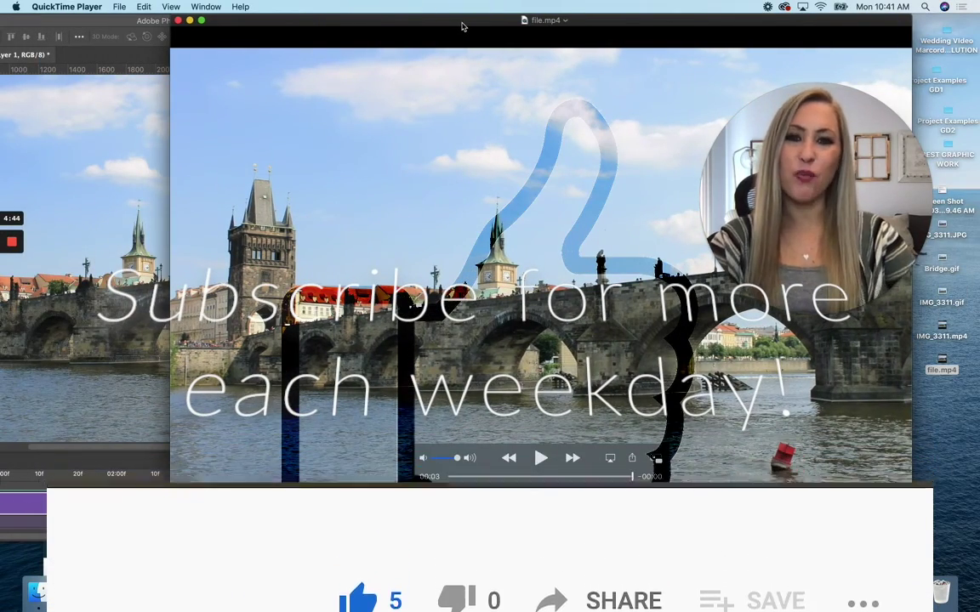